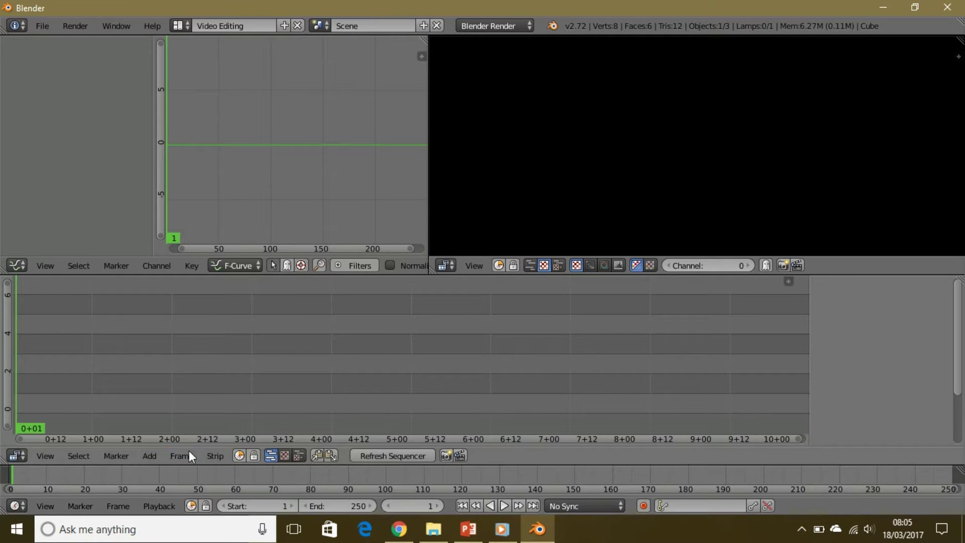
# Add the movie timelapse 1.wmv from the Documents\Wondershare Filmora\Output folder to the sequencer as a movie strip
pyautogui.click(151, 456)
pyautogui.click(187, 396)
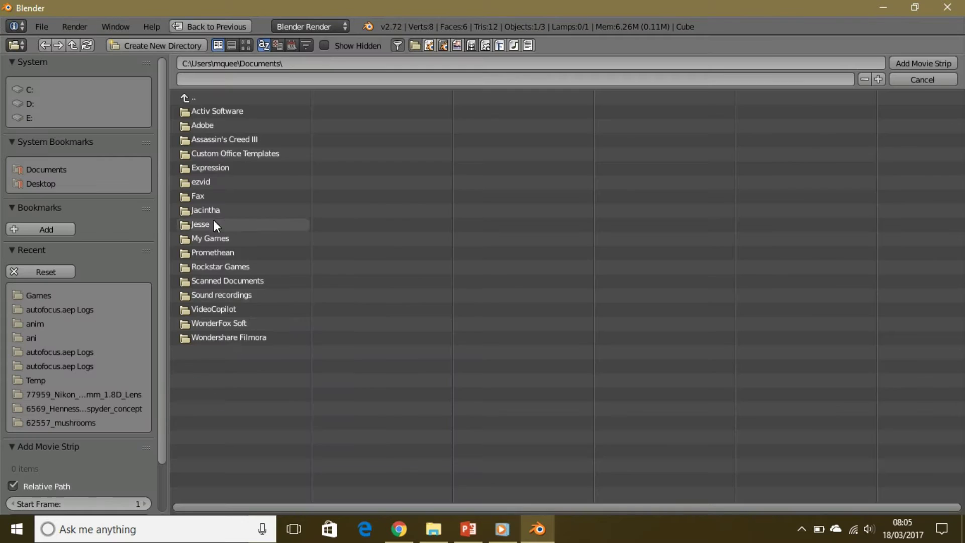
pyautogui.click(229, 338)
pyautogui.click(201, 110)
pyautogui.click(264, 153)
pyautogui.click(308, 282)
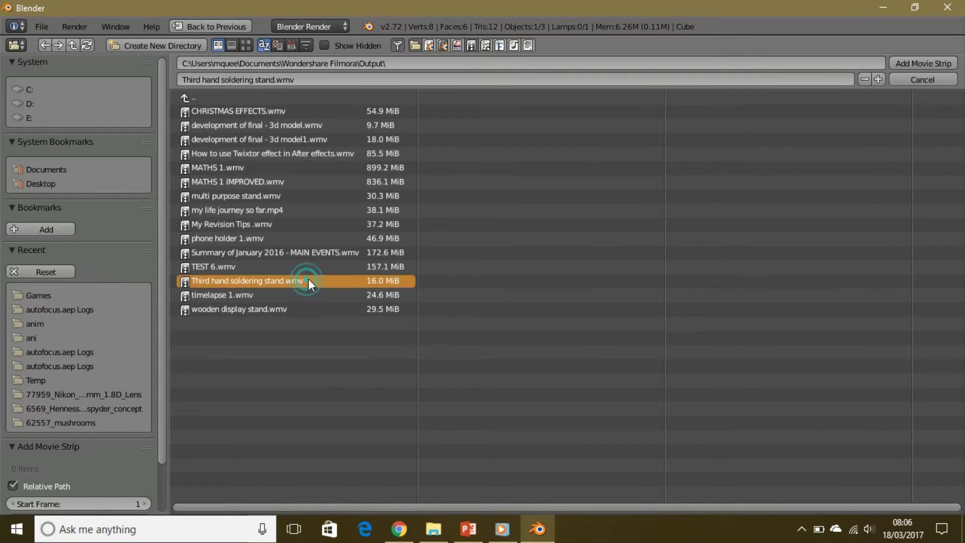
pyautogui.click(256, 125)
pyautogui.click(226, 294)
pyautogui.click(923, 63)
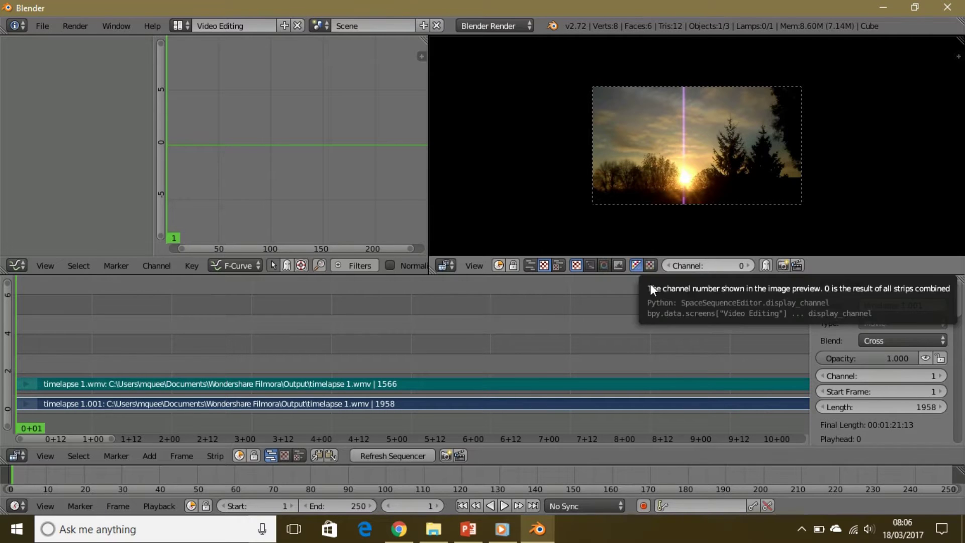
# Preview the timelapse strip by scrubbing to frame 100, playing it briefly, returning to the start and scrubbing to about frame 119
pyautogui.click(56, 358)
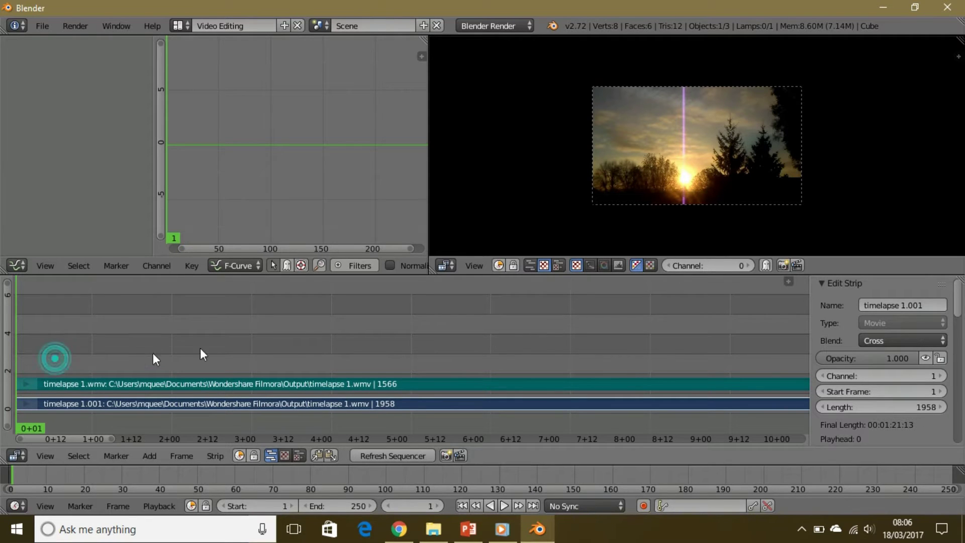
pyautogui.click(333, 348)
pyautogui.press('Left')
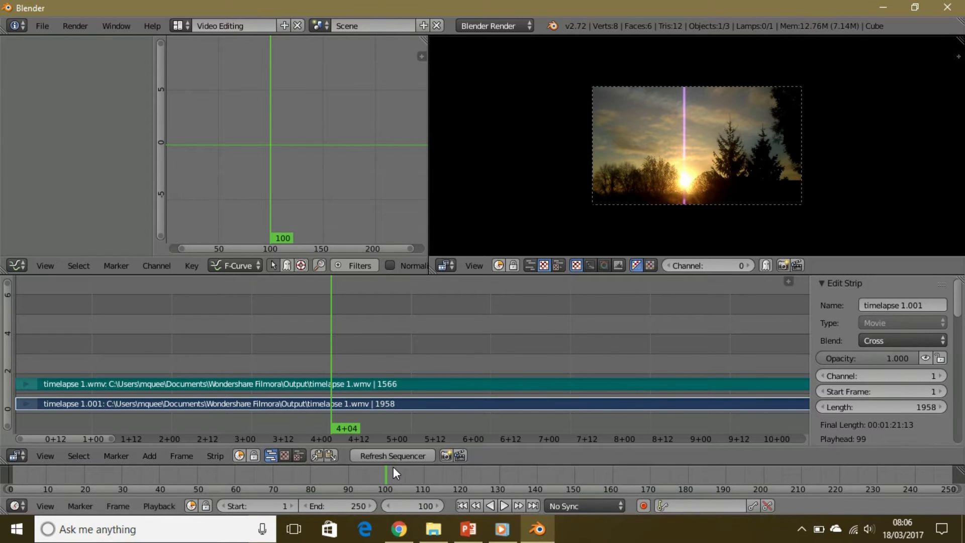
pyautogui.press('space')
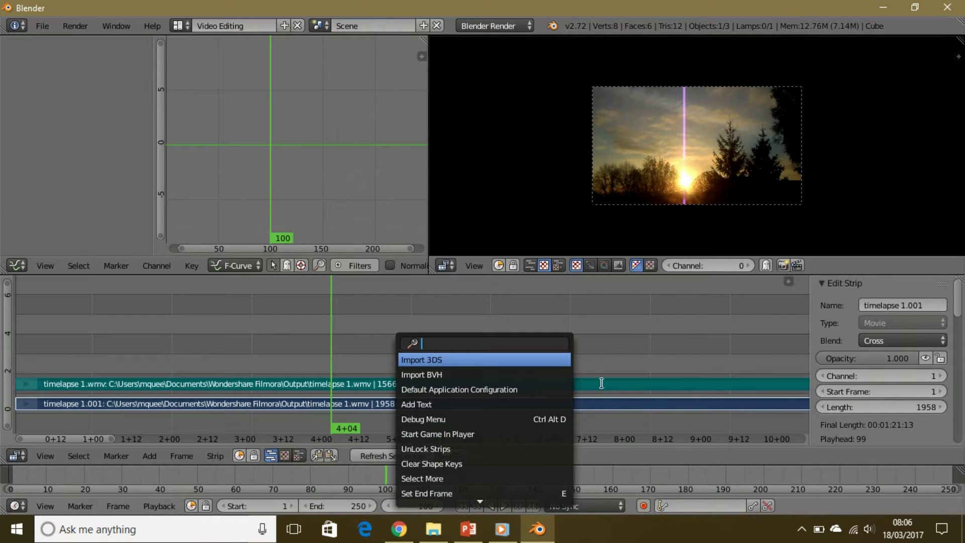
pyautogui.click(620, 532)
pyautogui.click(630, 353)
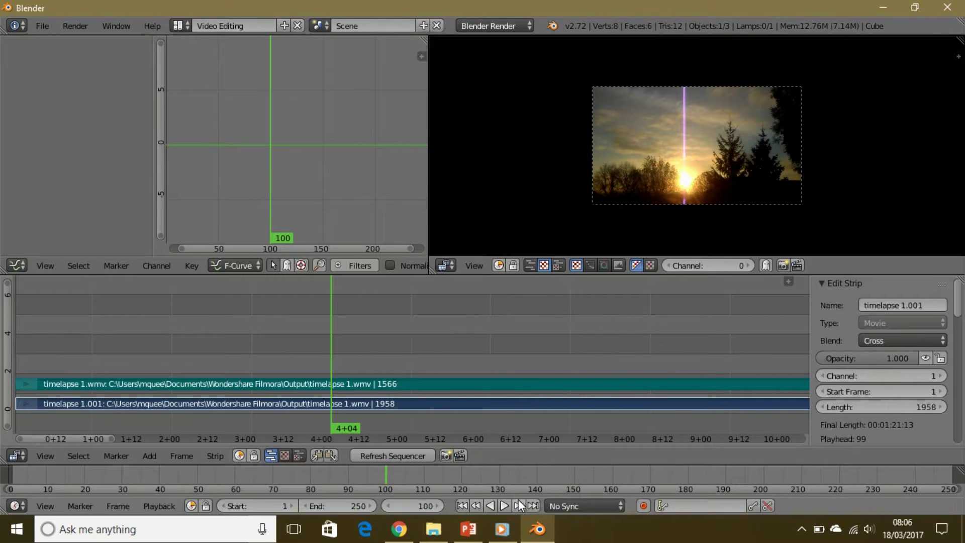
pyautogui.click(504, 505)
pyautogui.click(505, 505)
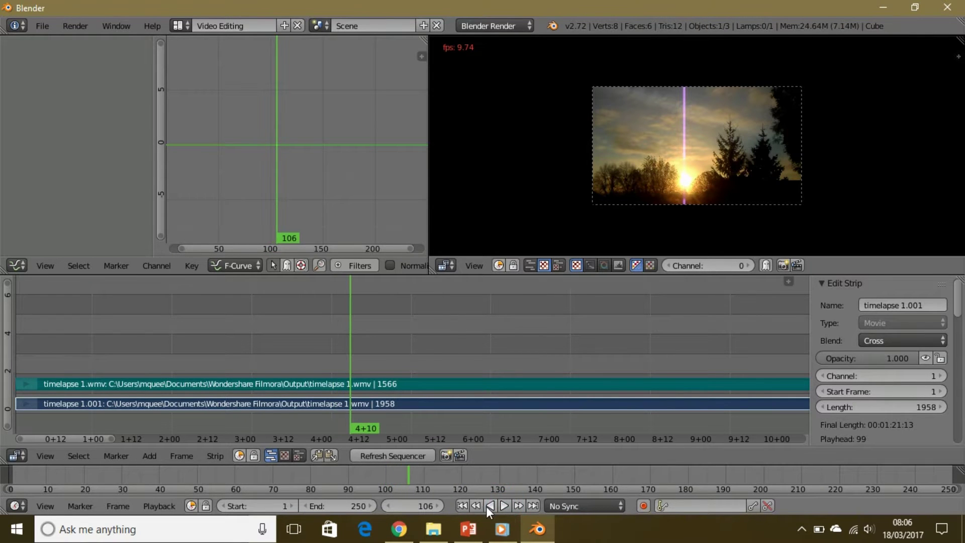
pyautogui.click(462, 506)
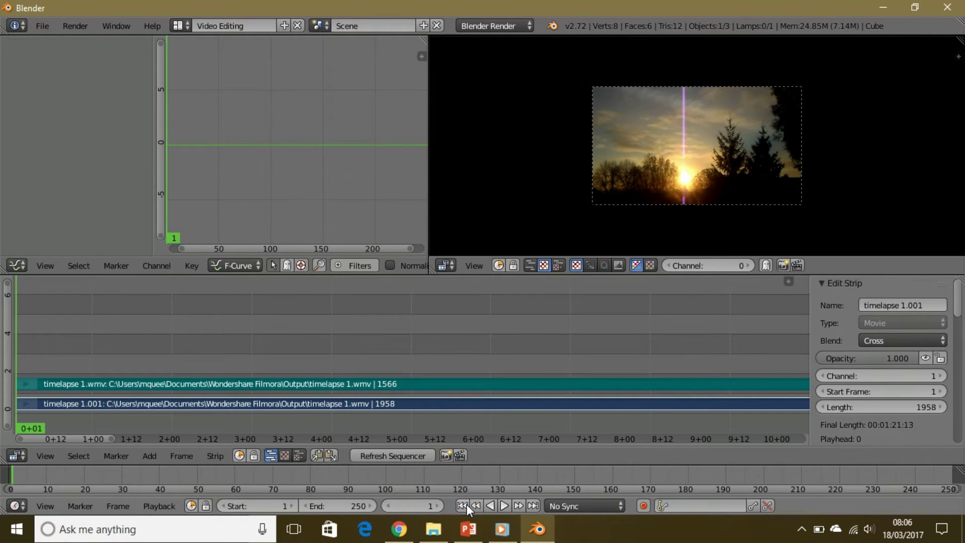
pyautogui.moveTo(291, 155); pyautogui.dragTo(209, 158)
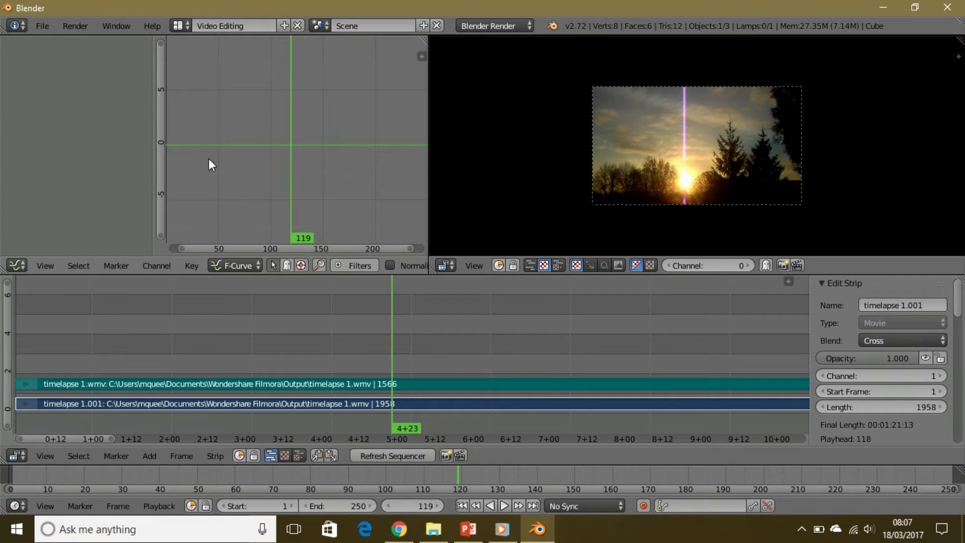
# Scrub to frame 151 in the Default screen layout and return to the Video Editing layout
pyautogui.click(185, 23)
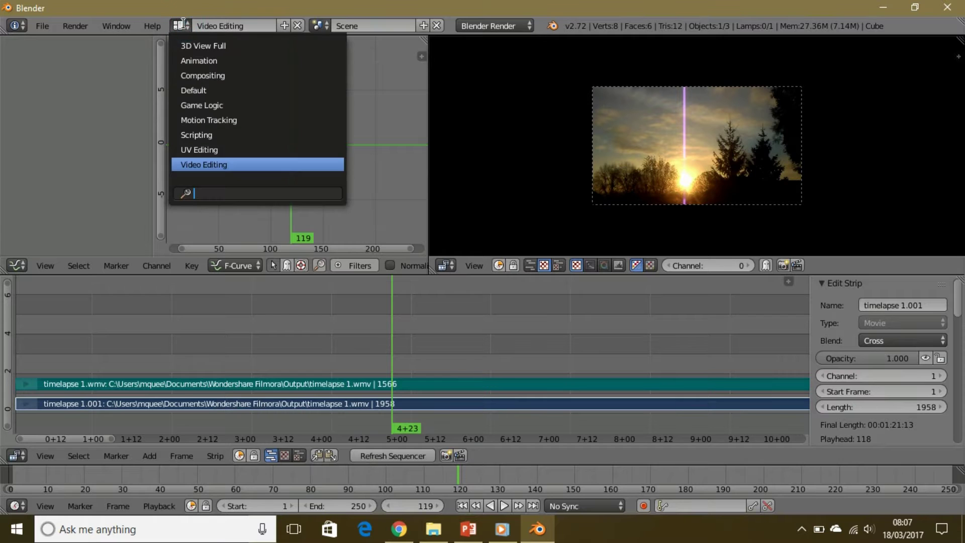
pyautogui.click(217, 90)
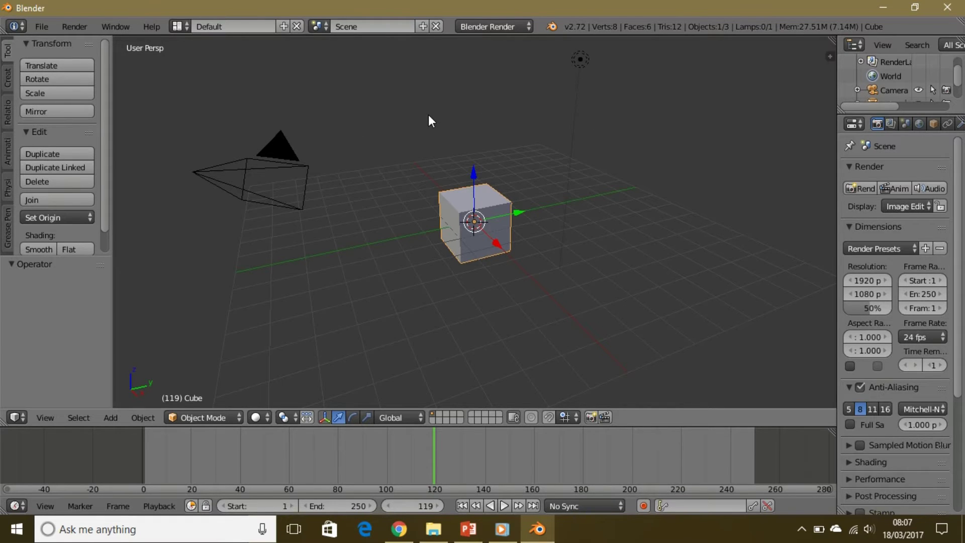
pyautogui.moveTo(355, 467); pyautogui.dragTo(512, 441)
pyautogui.click(177, 27)
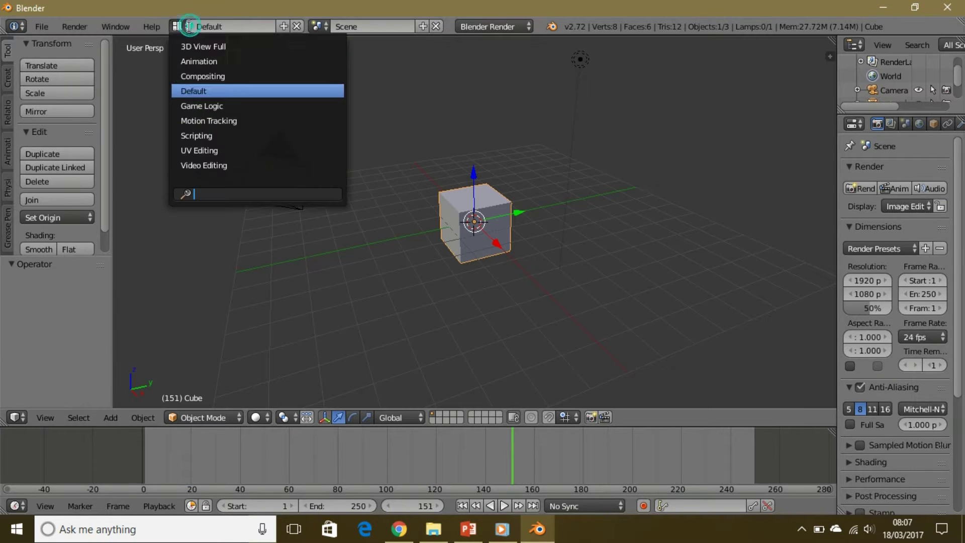
pyautogui.click(228, 165)
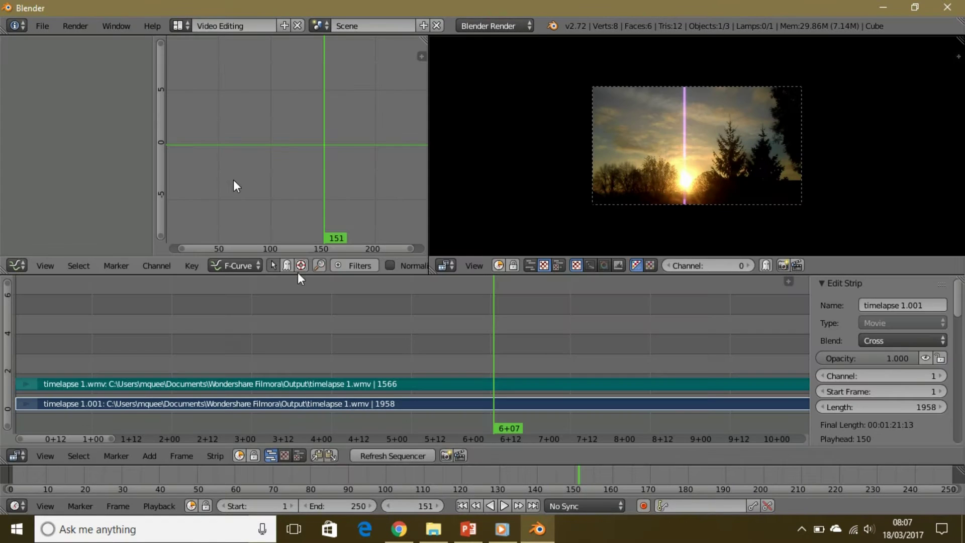
pyautogui.click(341, 506)
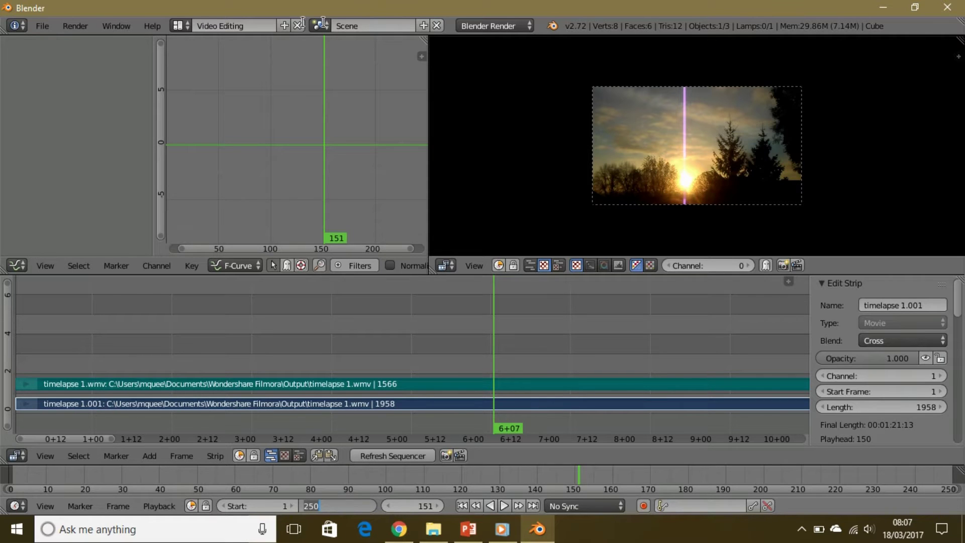
# Switch to the Default screen layout with a wider properties area and return the playhead to frame 1
pyautogui.click(180, 25)
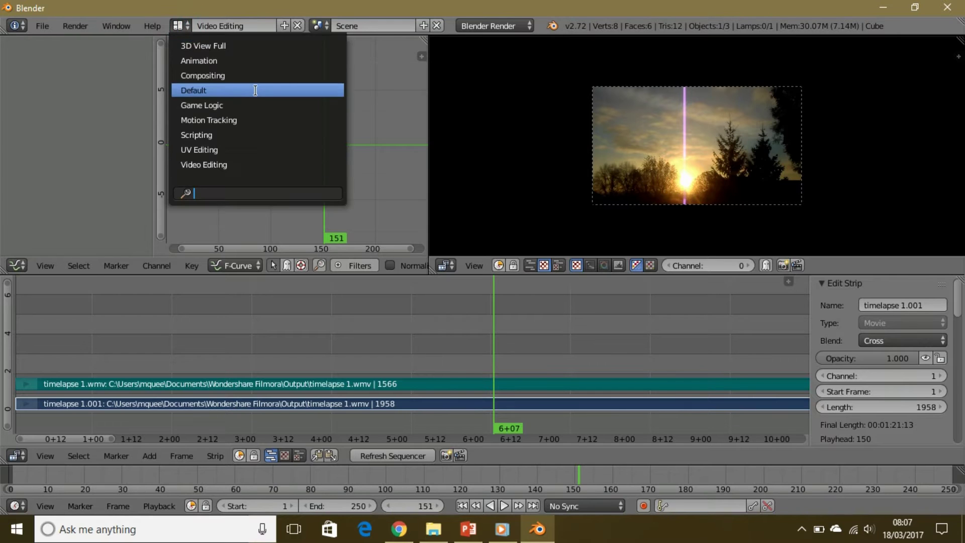
pyautogui.click(256, 90)
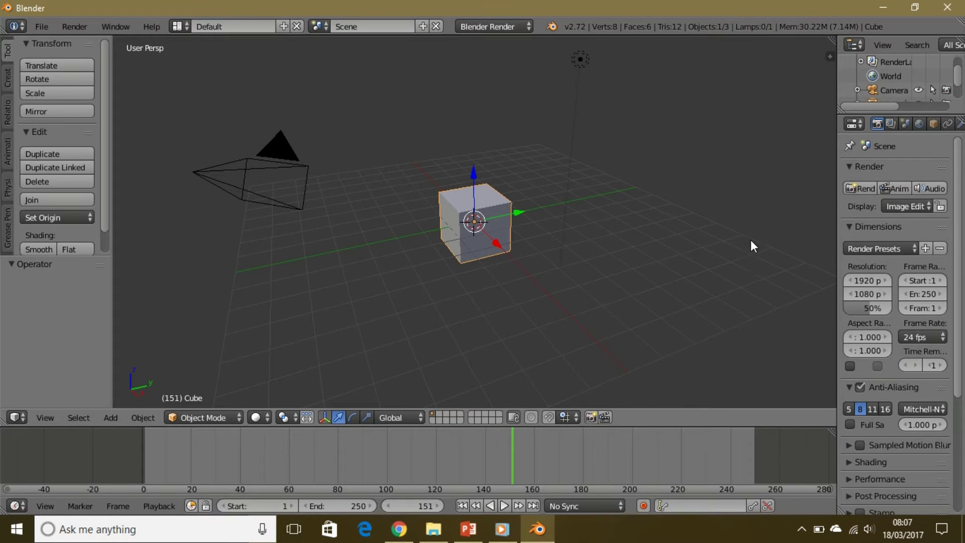
pyautogui.moveTo(838, 212); pyautogui.dragTo(761, 212)
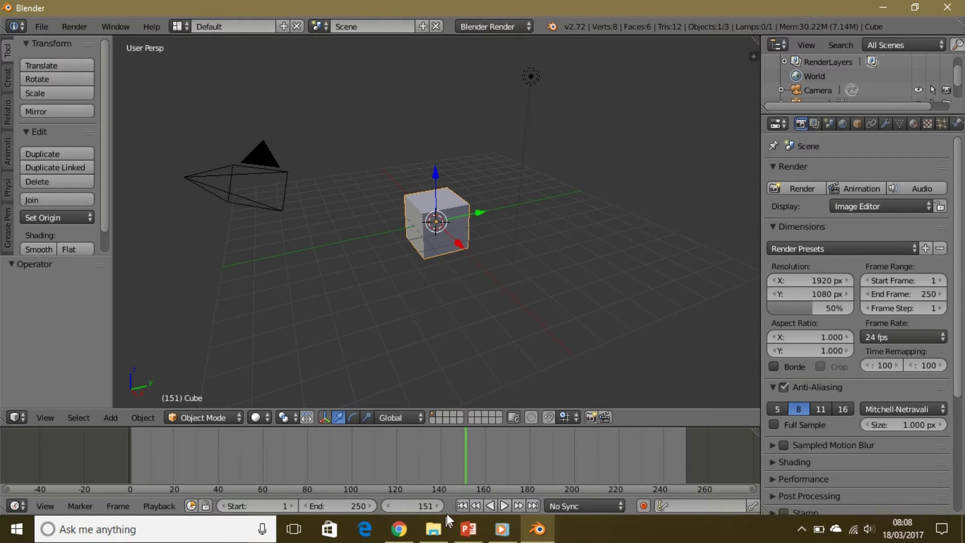
pyautogui.click(461, 506)
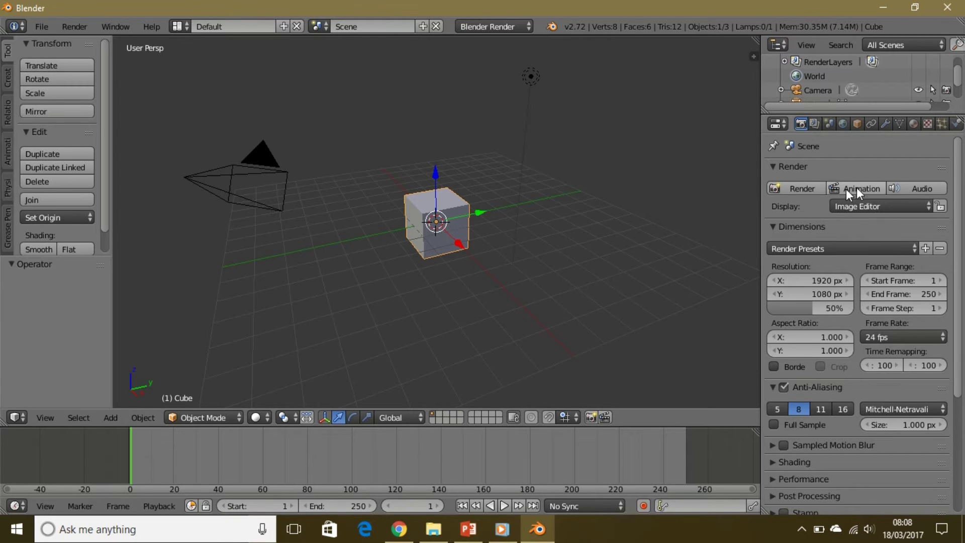
# Try a render resolution scale of 51% and set it back to 50%
pyautogui.scroll(-3, 855, 211)
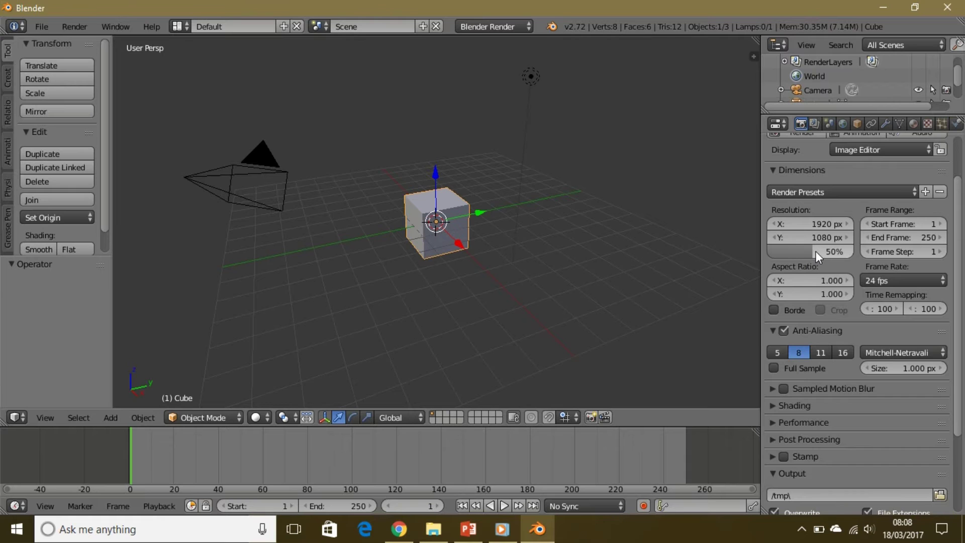
pyautogui.moveTo(816, 250)
pyautogui.mouseDown()
pyautogui.moveTo(830, 251)
pyautogui.moveTo(817, 251)
pyautogui.moveTo(824, 236)
pyautogui.mouseUp()
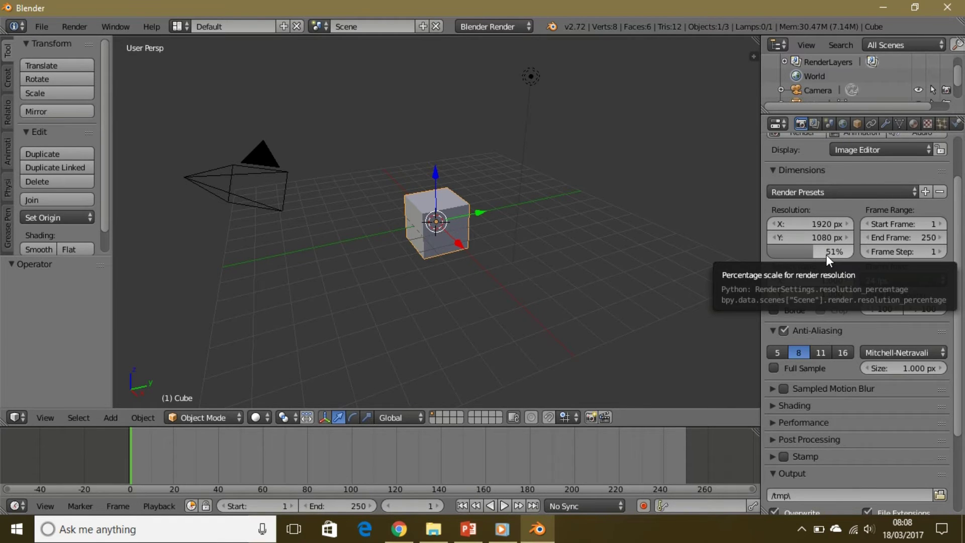
pyautogui.moveTo(826, 255)
pyautogui.mouseDown()
pyautogui.moveTo(839, 258)
pyautogui.moveTo(811, 258)
pyautogui.mouseUp()
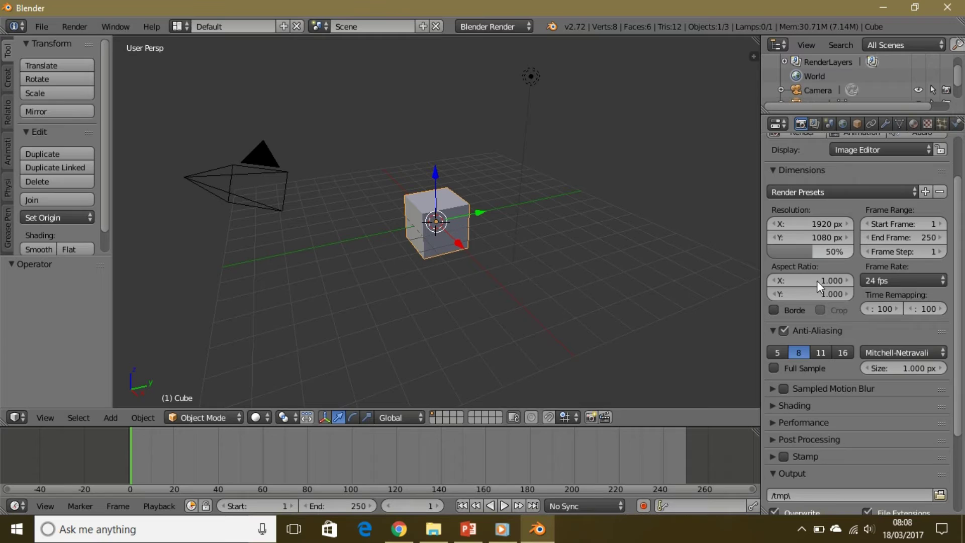
# Examine the frame rate choices in the render dimension settings
pyautogui.scroll(-1, 823, 355)
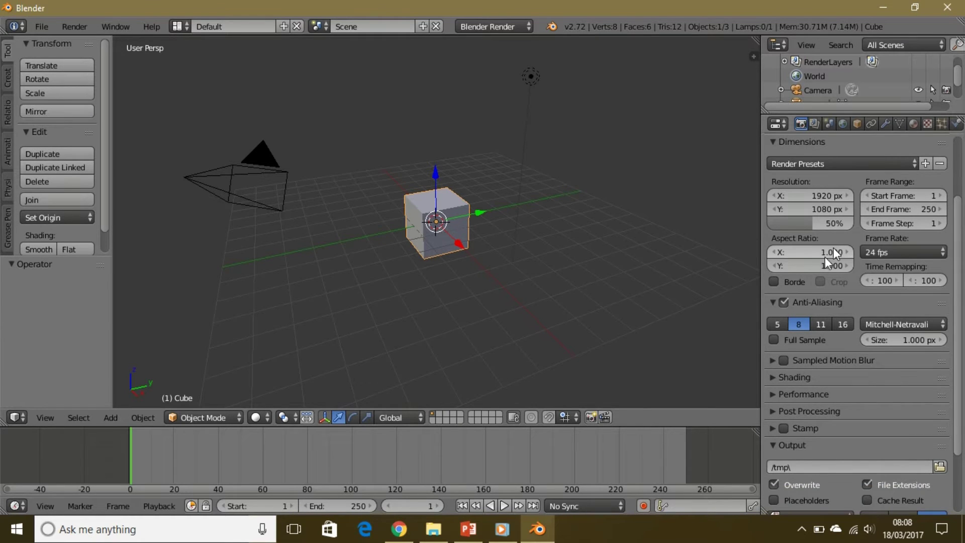
pyautogui.scroll(-2, 806, 353)
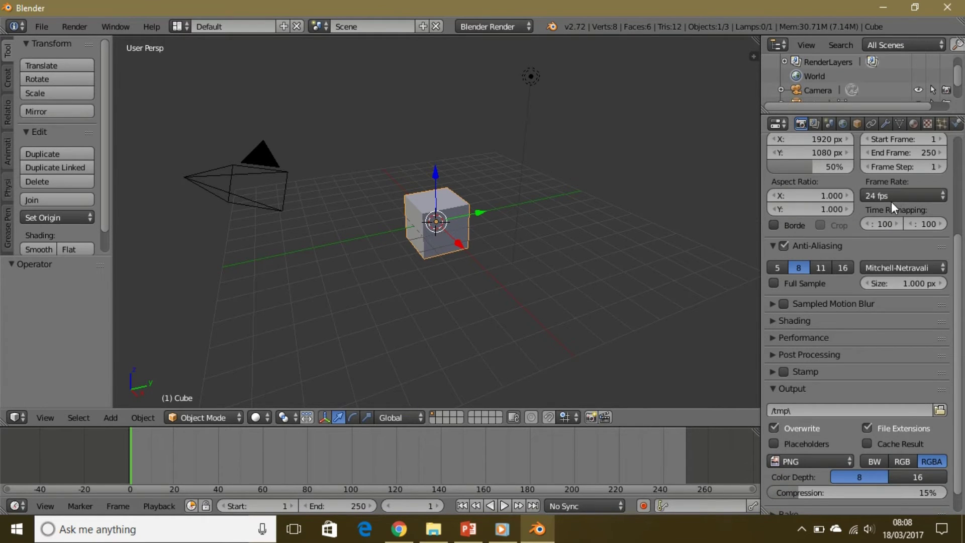
pyautogui.click(891, 196)
pyautogui.scroll(-1, 865, 384)
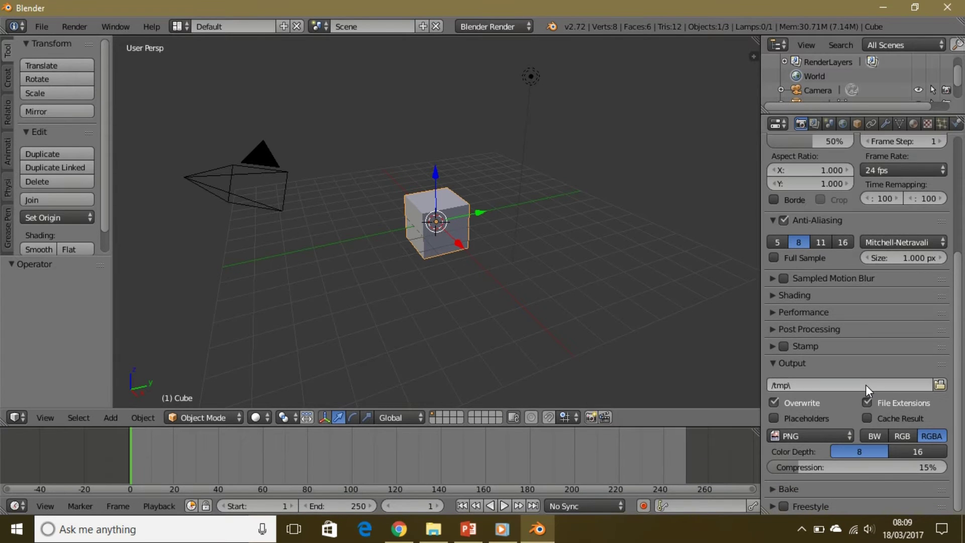
# Set the PNG output's color depth to 16 and compression to about 12%, and change the output file format to H.264
pyautogui.click(923, 454)
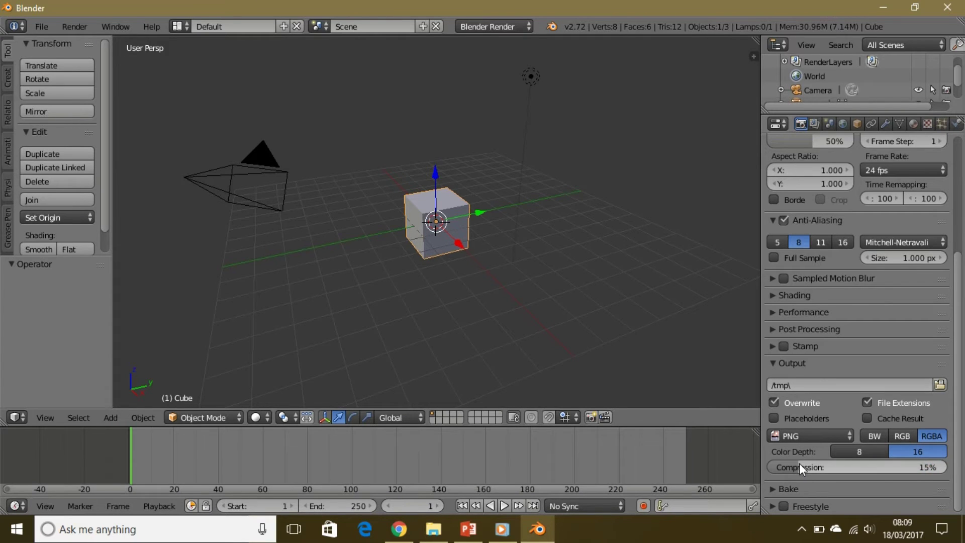
pyautogui.moveTo(799, 463)
pyautogui.mouseDown()
pyautogui.moveTo(769, 463)
pyautogui.moveTo(906, 463)
pyautogui.moveTo(787, 463)
pyautogui.mouseUp()
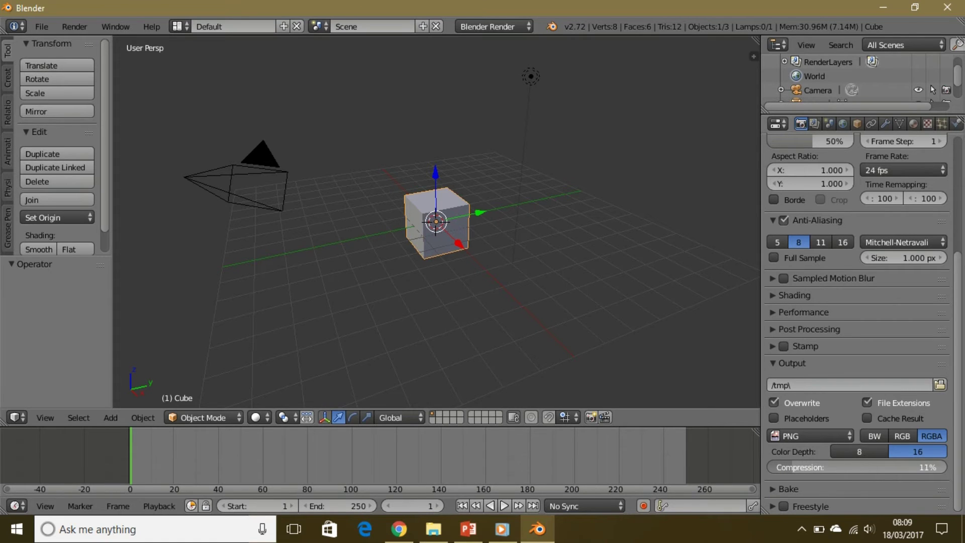
pyautogui.click(802, 436)
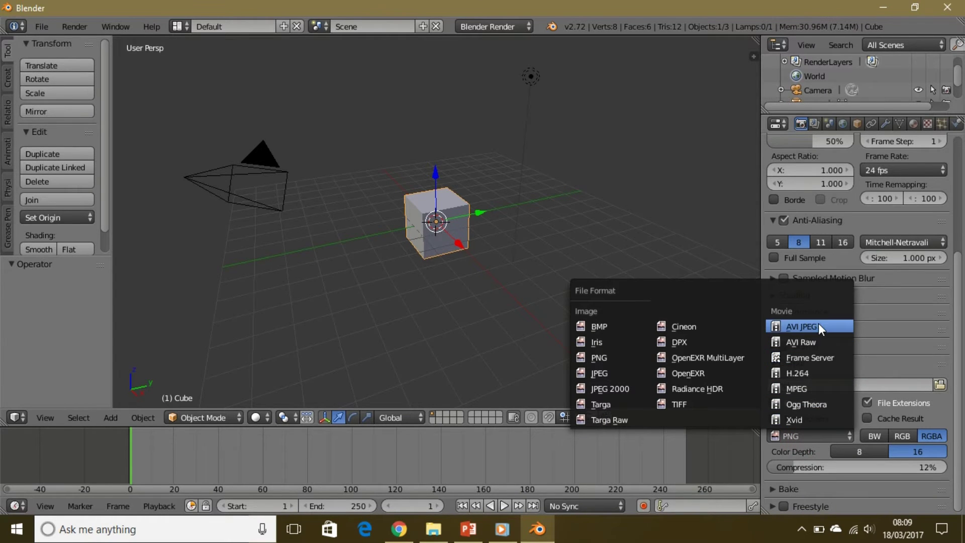
pyautogui.click(809, 370)
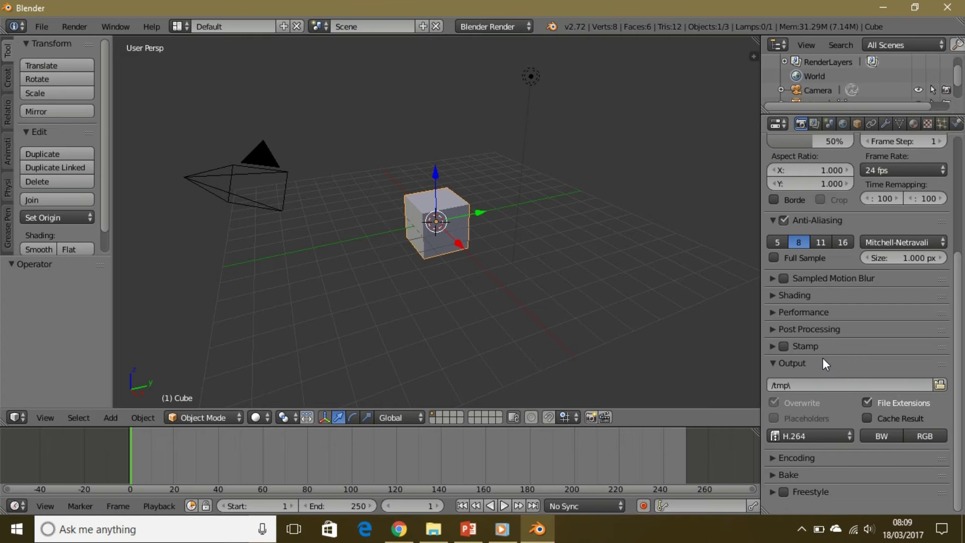
# Set the render output folder to the Desktop
pyautogui.click(940, 385)
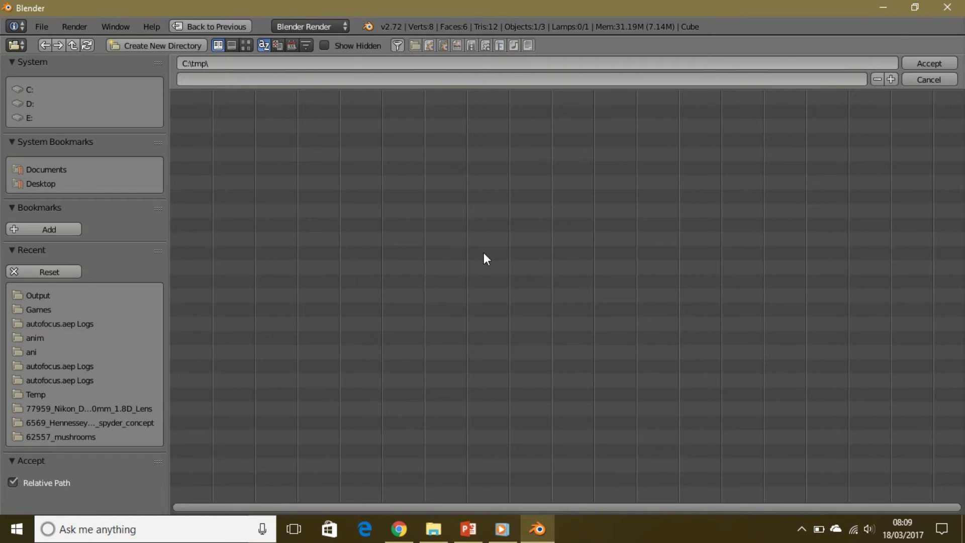
pyautogui.click(44, 185)
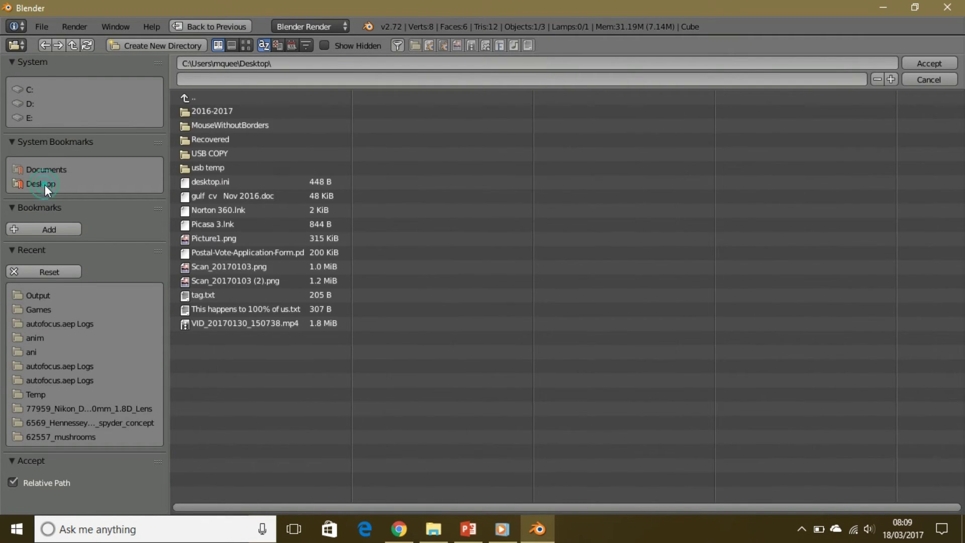
pyautogui.click(938, 64)
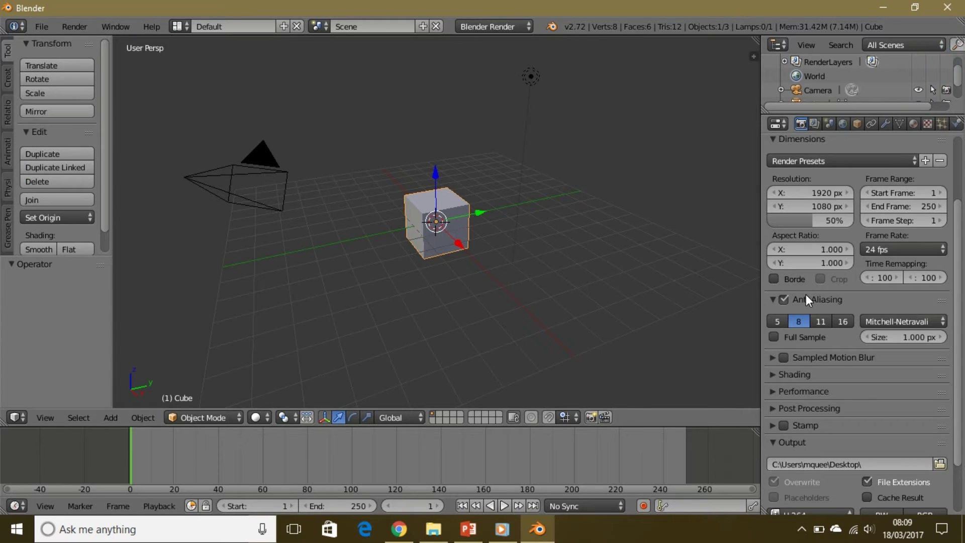
# Set the audio codec in the H.264 output's encoding settings to MP3
pyautogui.scroll(-3, 847, 391)
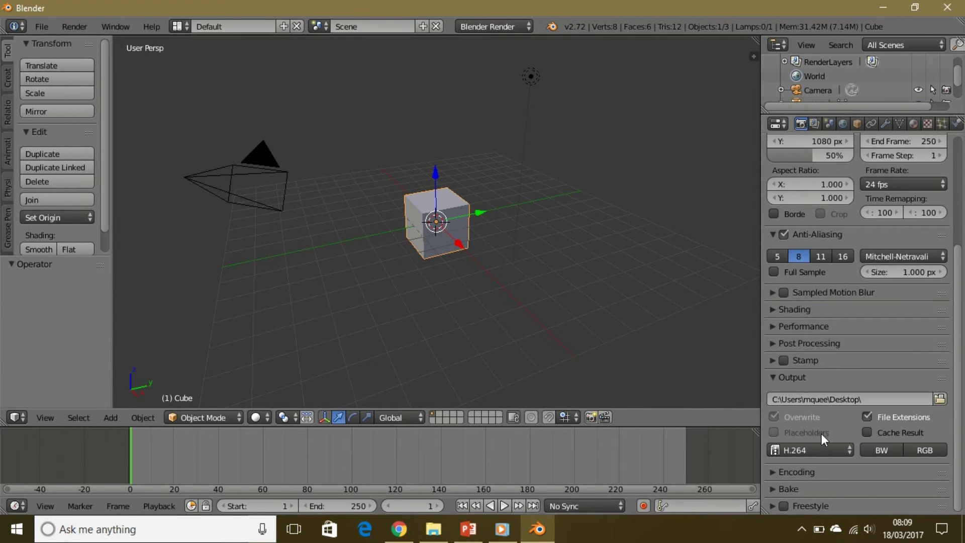
pyautogui.click(822, 472)
pyautogui.scroll(-8, 822, 472)
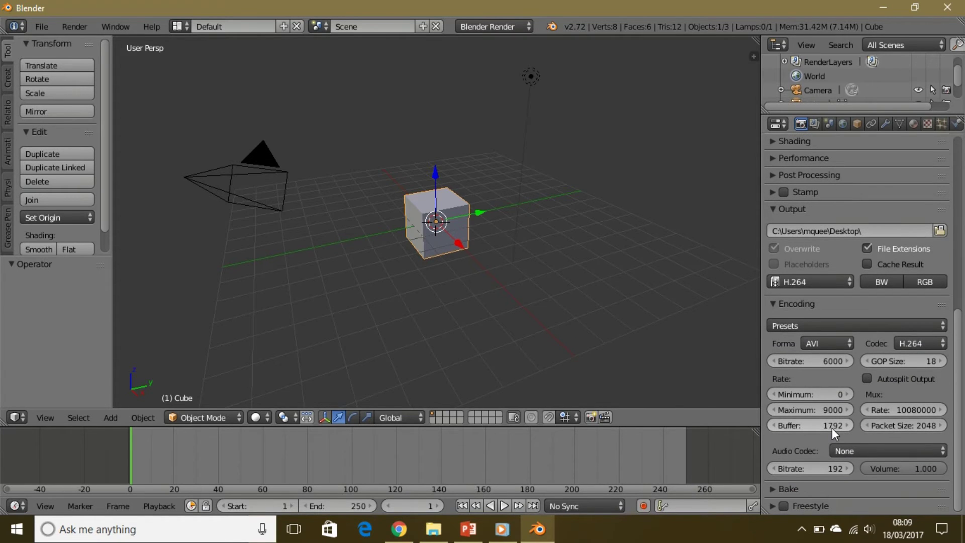
pyautogui.click(845, 451)
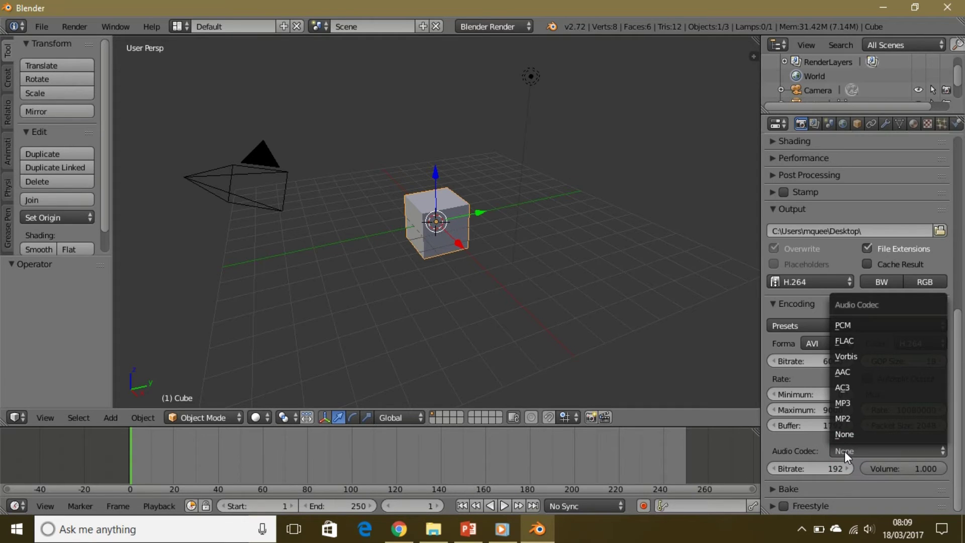
pyautogui.click(866, 400)
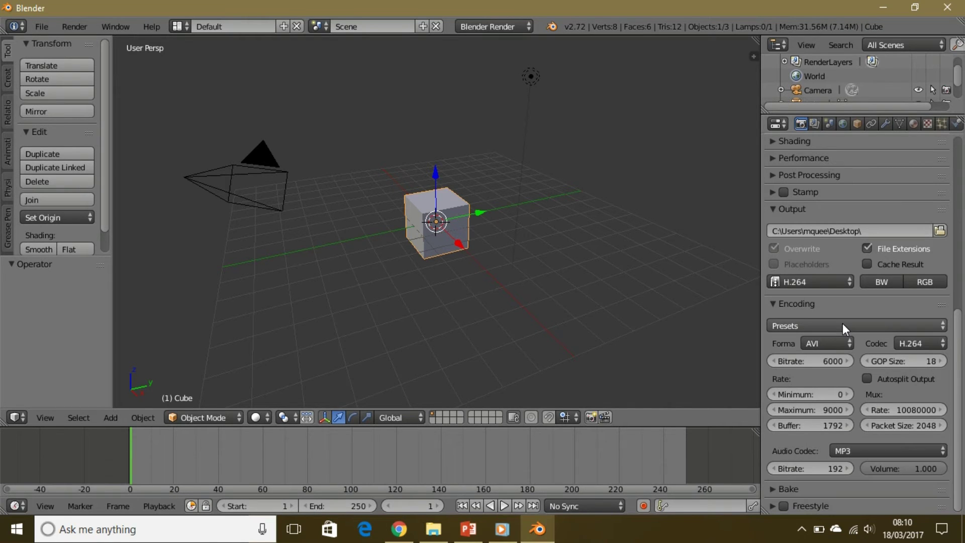
# Render the full animation with the configured output settings
pyautogui.scroll(4, 843, 324)
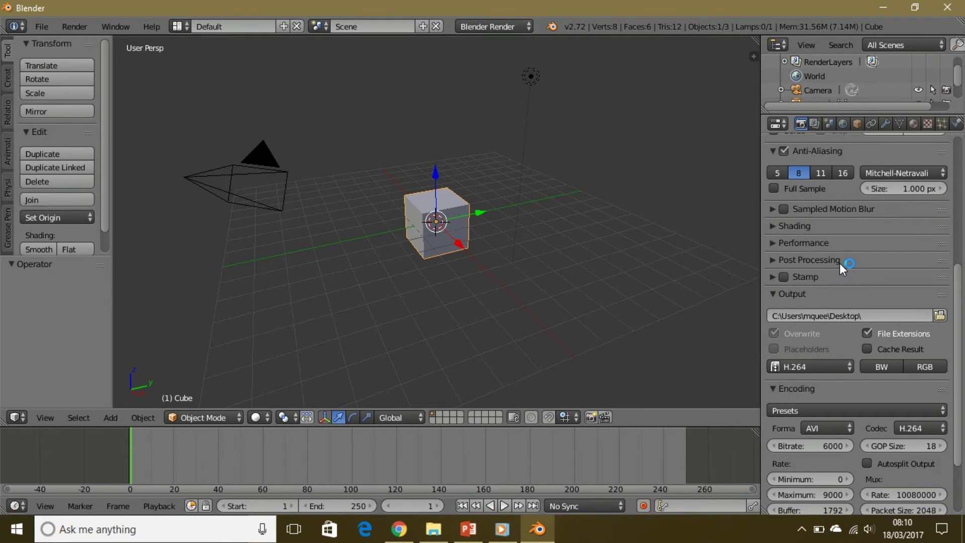
pyautogui.scroll(10, 839, 263)
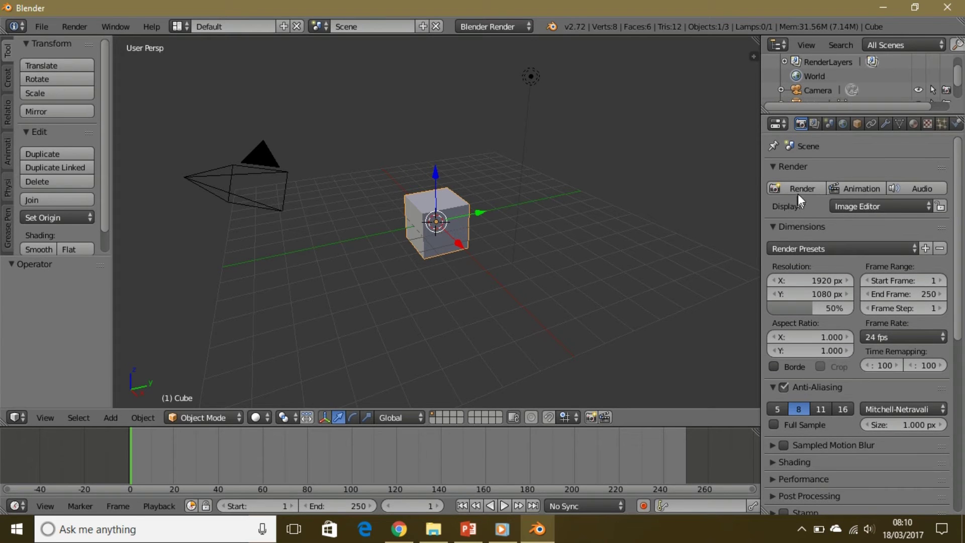
pyautogui.click(862, 188)
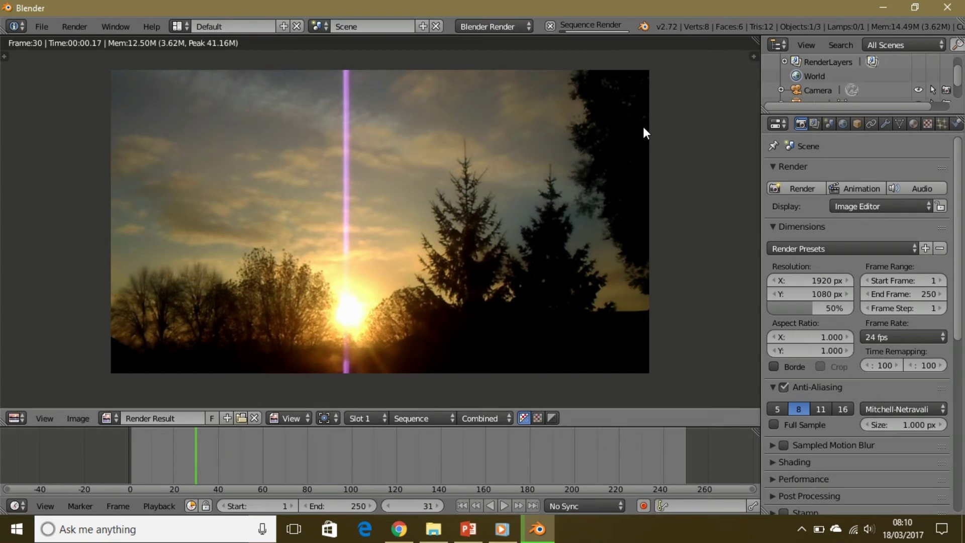
# Check the Desktop for the rendered 0001-0250 file and look at the render's progress in Blender, returning to the Desktop
pyautogui.click(882, 4)
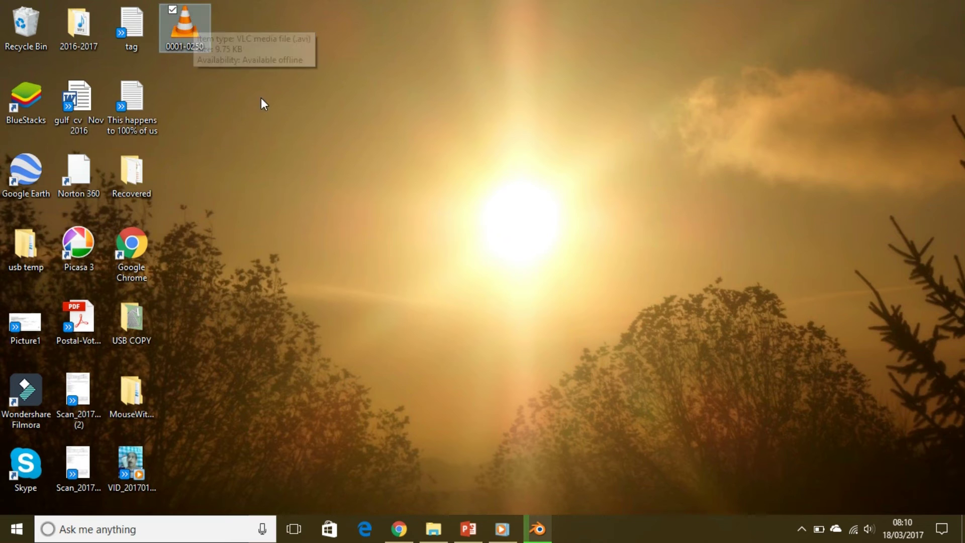
pyautogui.click(198, 41)
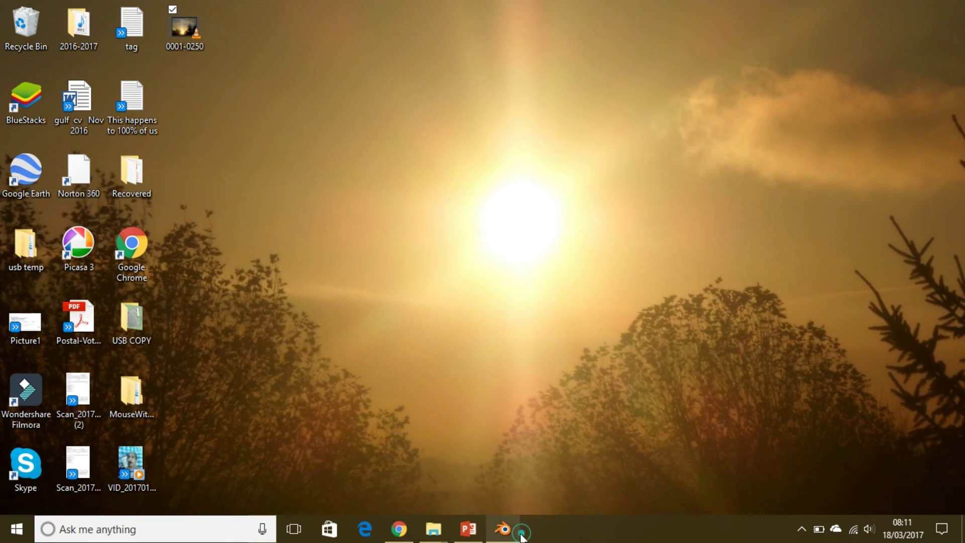
pyautogui.click(502, 529)
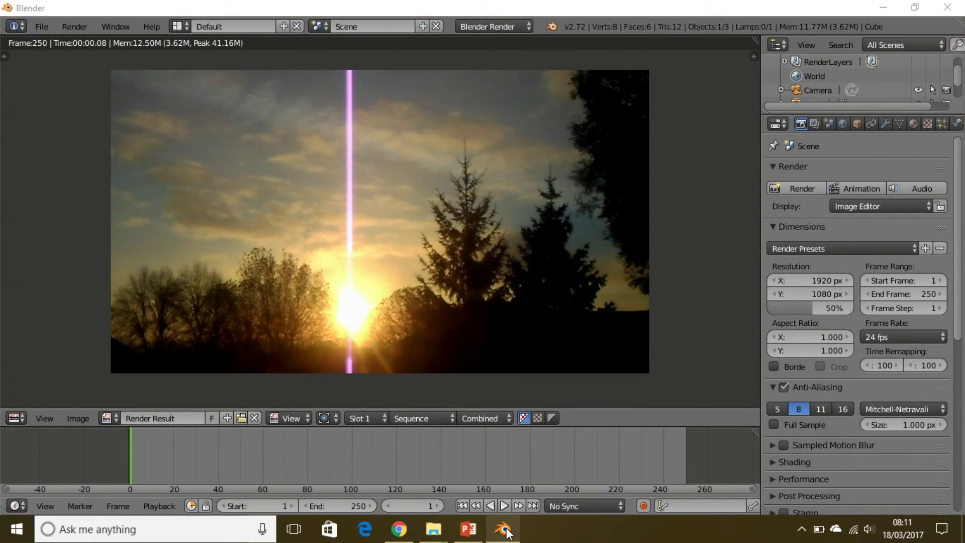
pyautogui.click(503, 529)
# Play the rendered 0001-0250 video from the Desktop in VLC media player and close the player
pyautogui.click(191, 31)
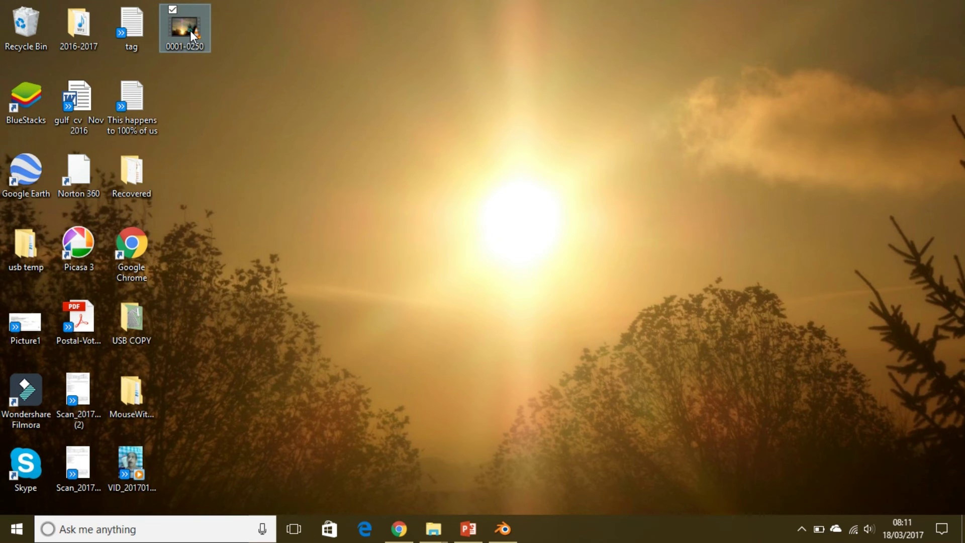
pyautogui.doubleClick(190, 30)
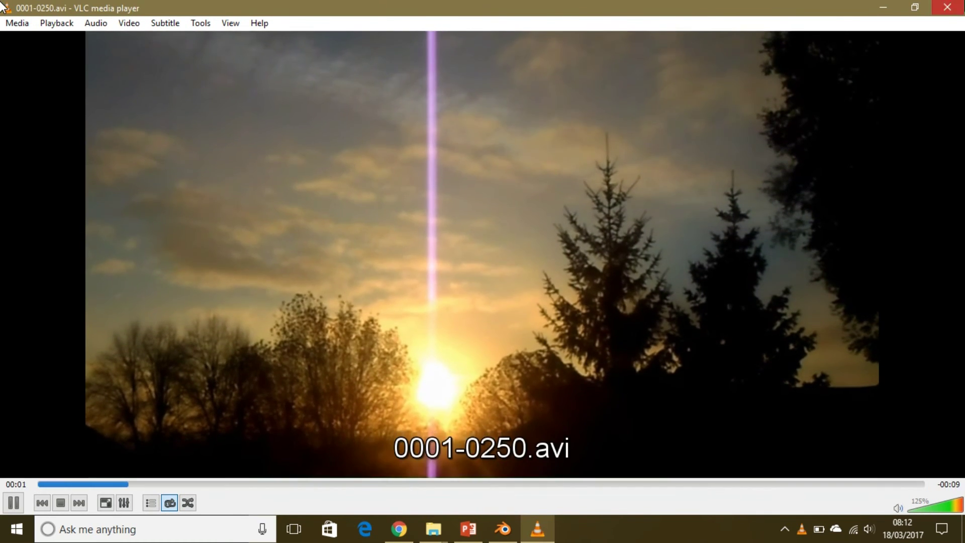
pyautogui.doubleClick(4, 7)
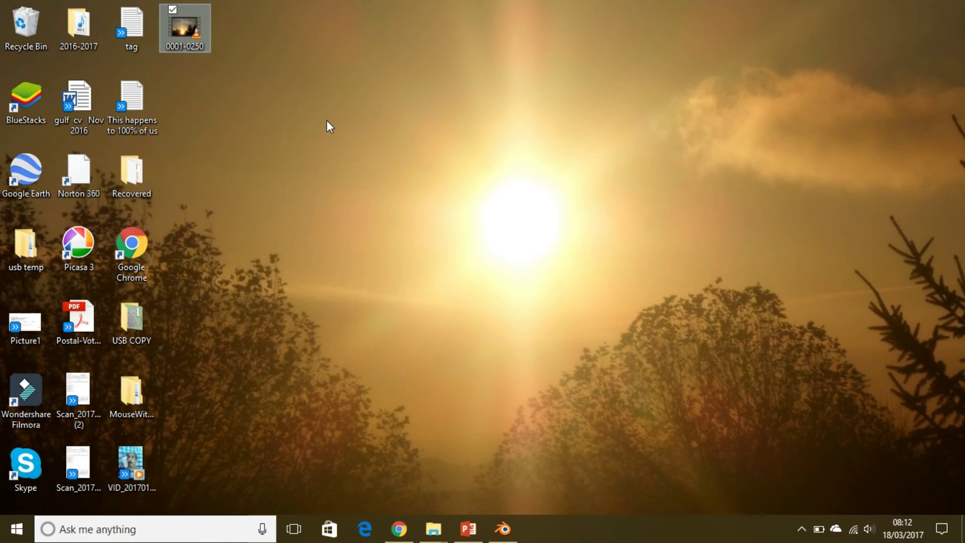